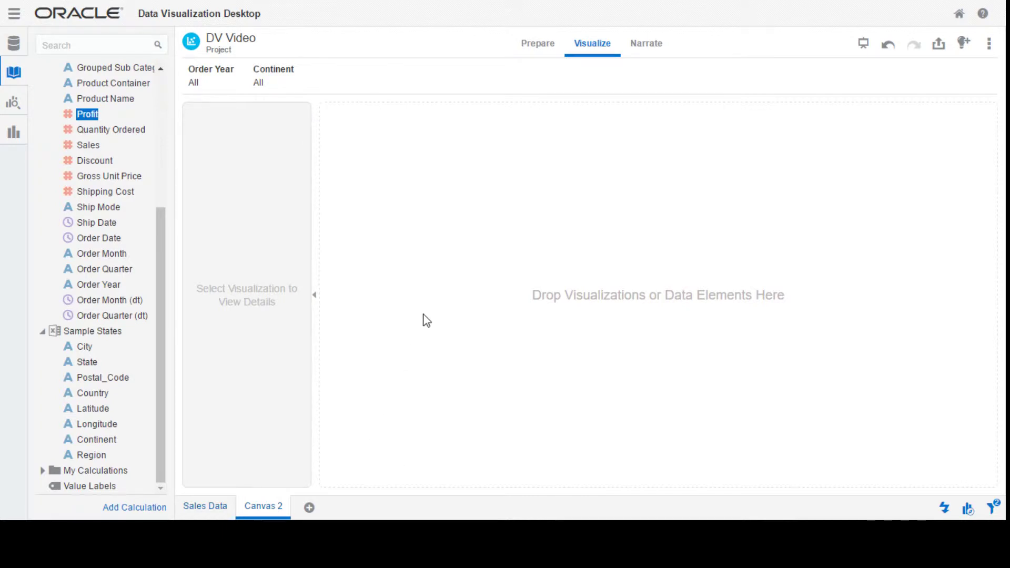
# Step: Create a visualization of Sales by Country on the empty canvas from the Sales and Country data elements
pyautogui.keyDown('ctrl'); pyautogui.click(98, 179); pyautogui.keyUp('ctrl')
pyautogui.click(88, 146)
pyautogui.keyDown('ctrl'); pyautogui.click(100, 411); pyautogui.keyUp('ctrl')
pyautogui.keyDown('ctrl'); pyautogui.click(98, 396); pyautogui.keyUp('ctrl')
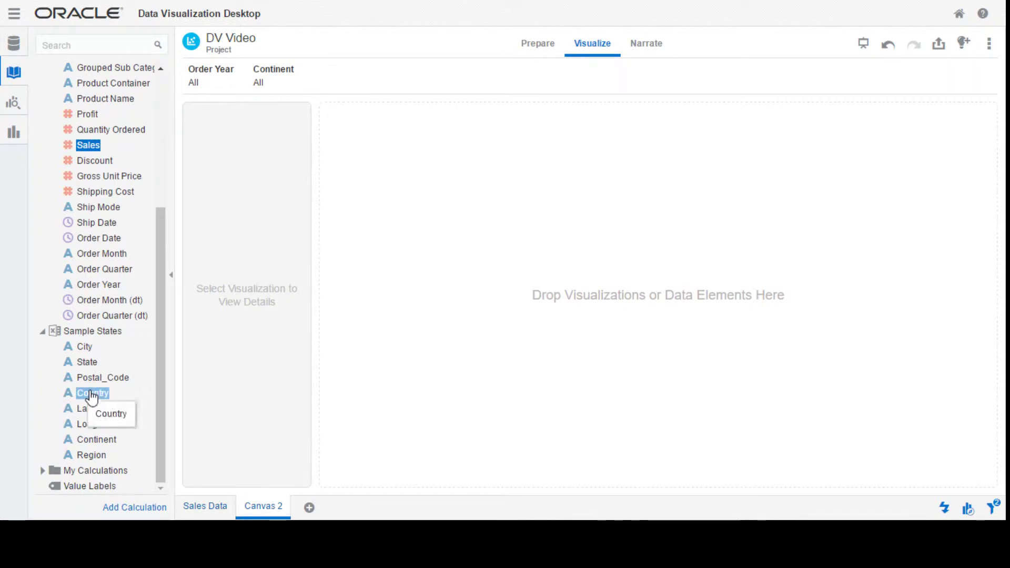
pyautogui.moveTo(97, 399); pyautogui.dragTo(493, 264)
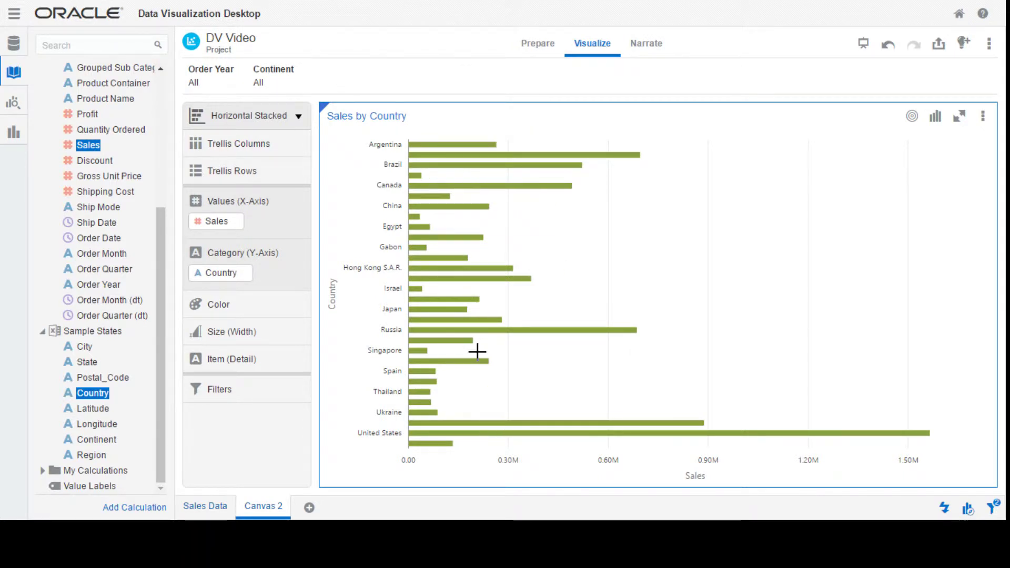
# Step: Color the bars of the Sales by Country chart by Profit
pyautogui.keyDown('ctrl'); pyautogui.click(126, 314); pyautogui.keyUp('ctrl')
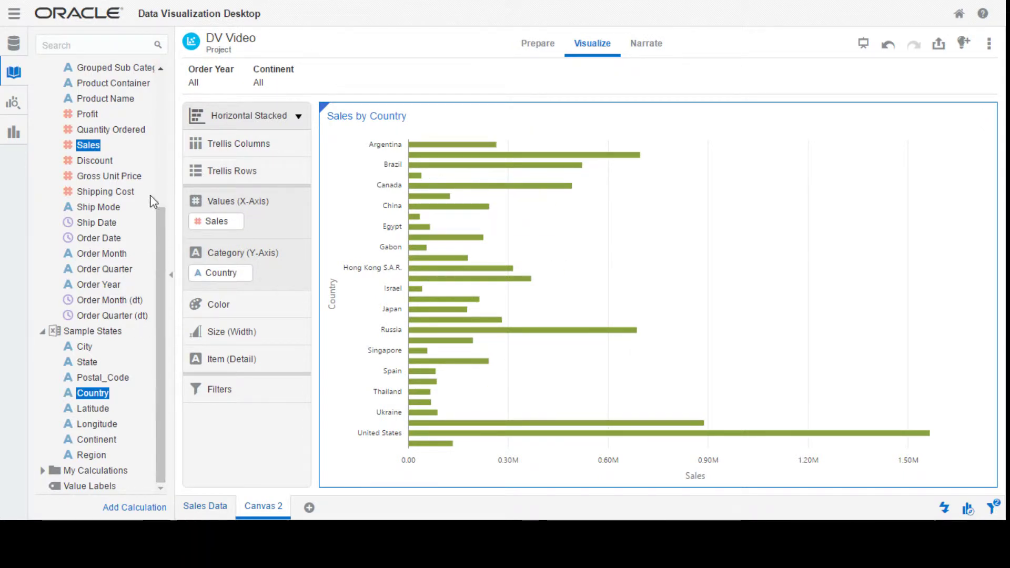
pyautogui.keyDown('ctrl'); pyautogui.click(91, 114); pyautogui.keyUp('ctrl')
pyautogui.moveTo(92, 120); pyautogui.dragTo(226, 297)
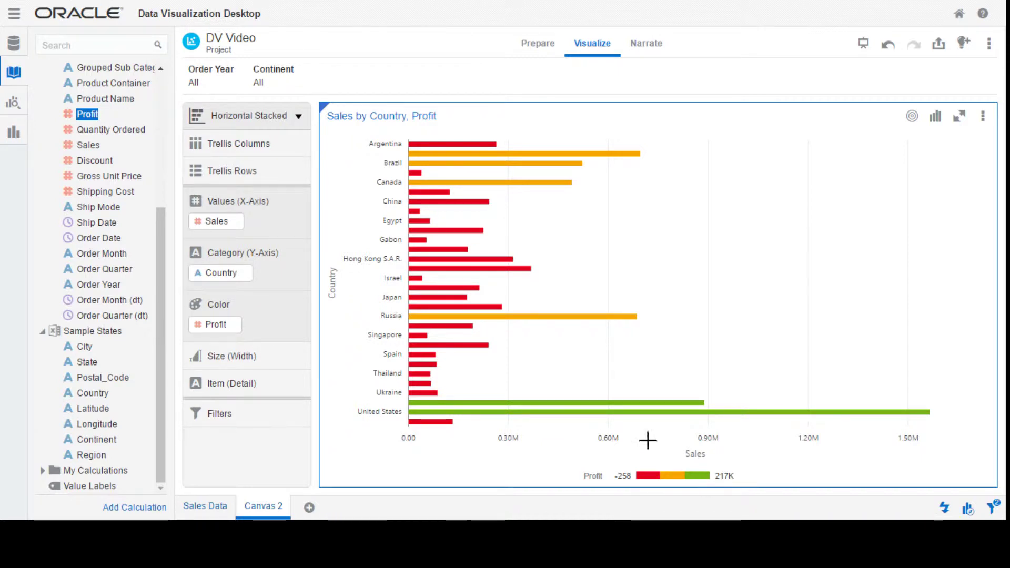
# Step: Change the Sales by Country, Profit bar chart to a Map visualization
pyautogui.moveTo(434, 152)
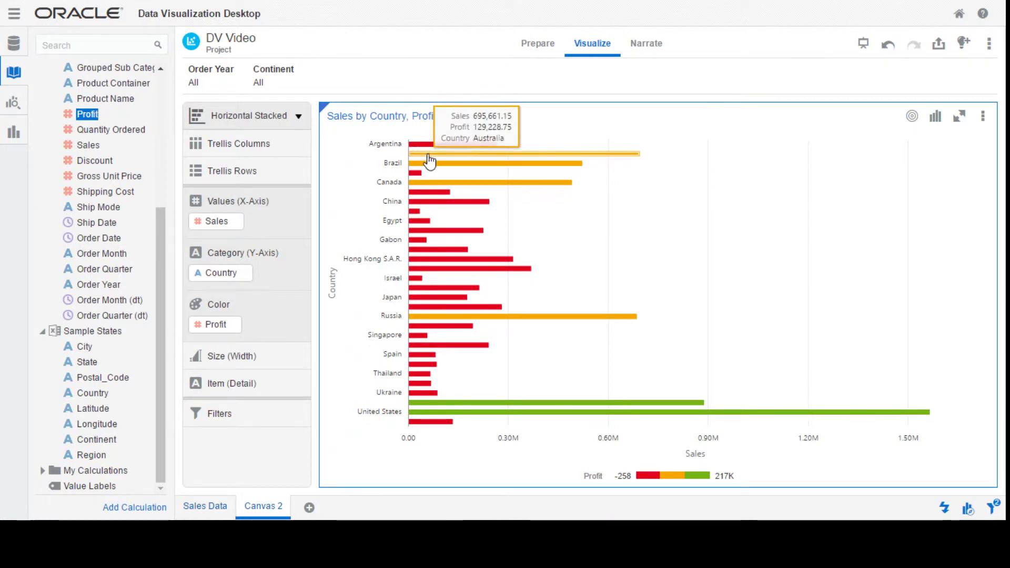
pyautogui.moveTo(430, 169)
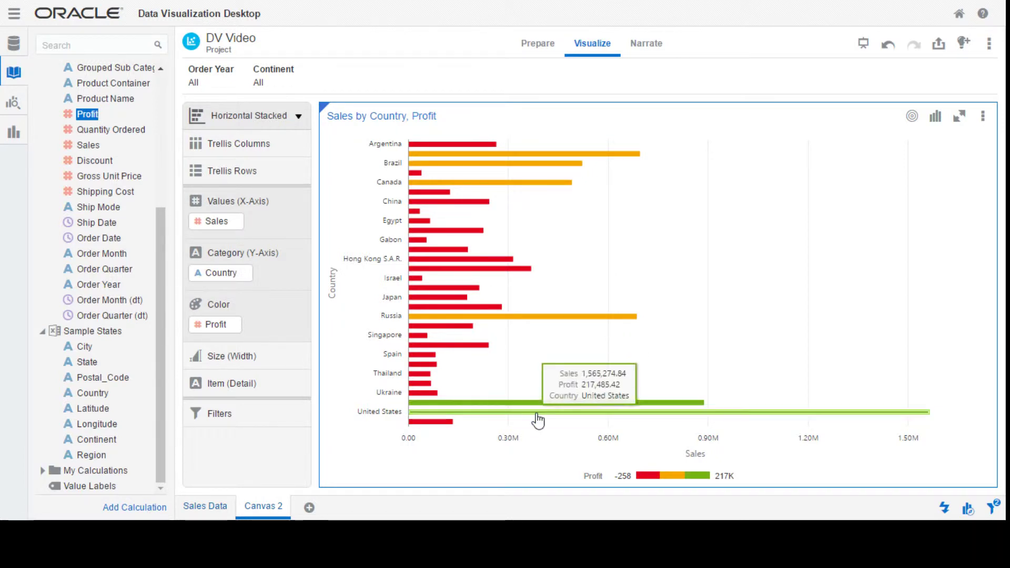
pyautogui.moveTo(537, 419)
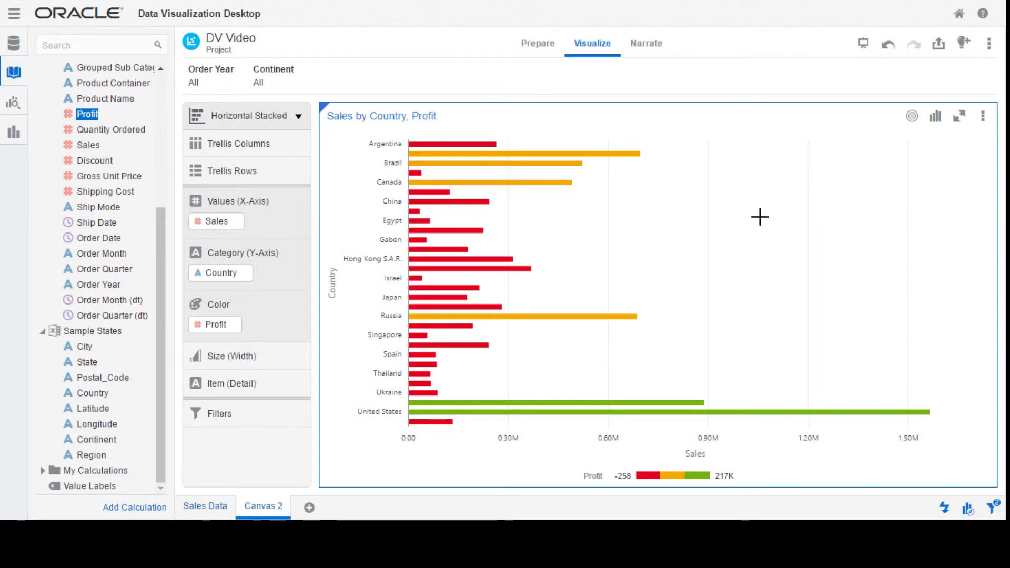
pyautogui.click(936, 121)
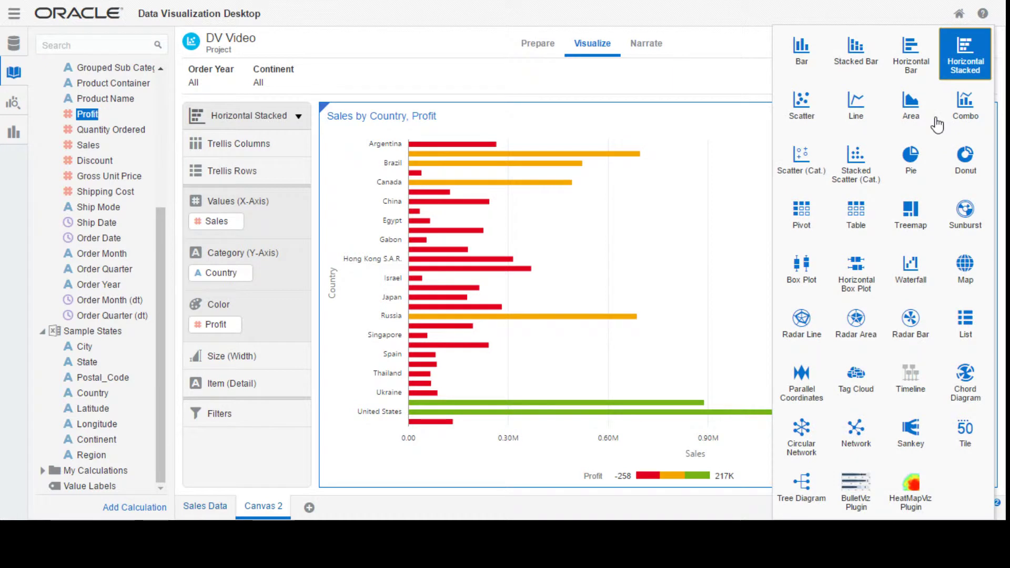
pyautogui.click(965, 257)
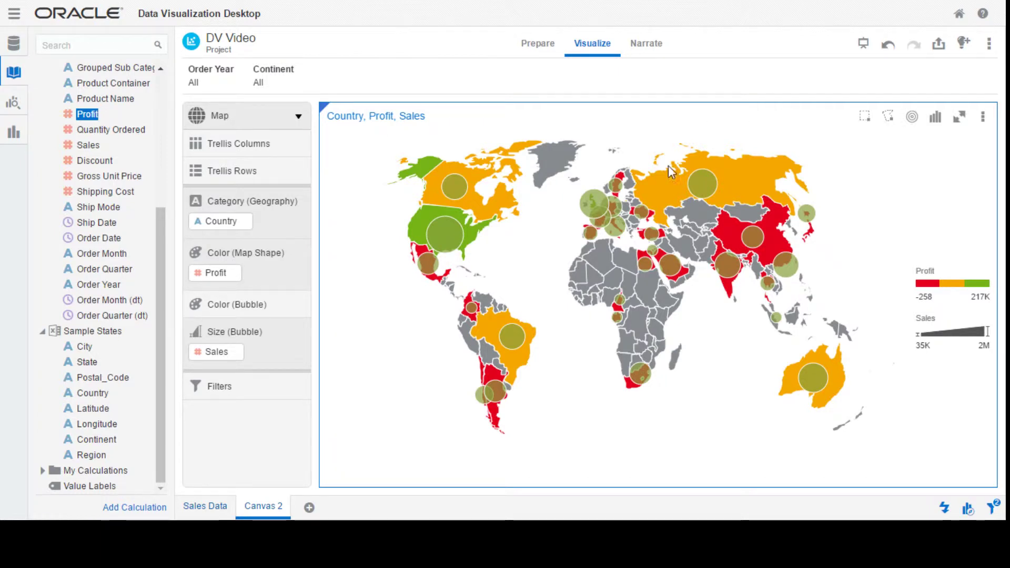
# Step: Set the map's background map to Oracle Maps and turn its zoom control on
pyautogui.moveTo(451, 246)
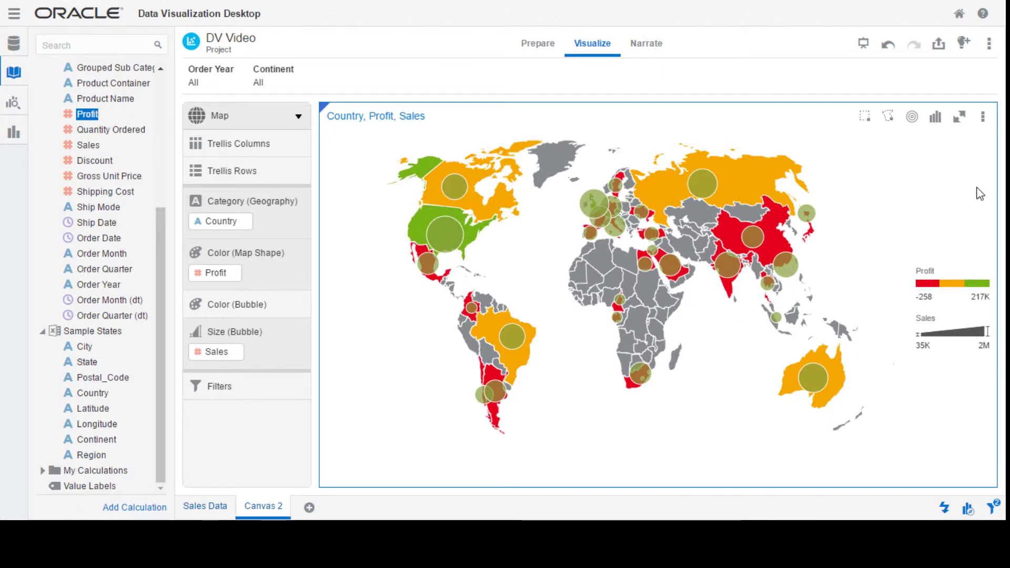
pyautogui.click(982, 117)
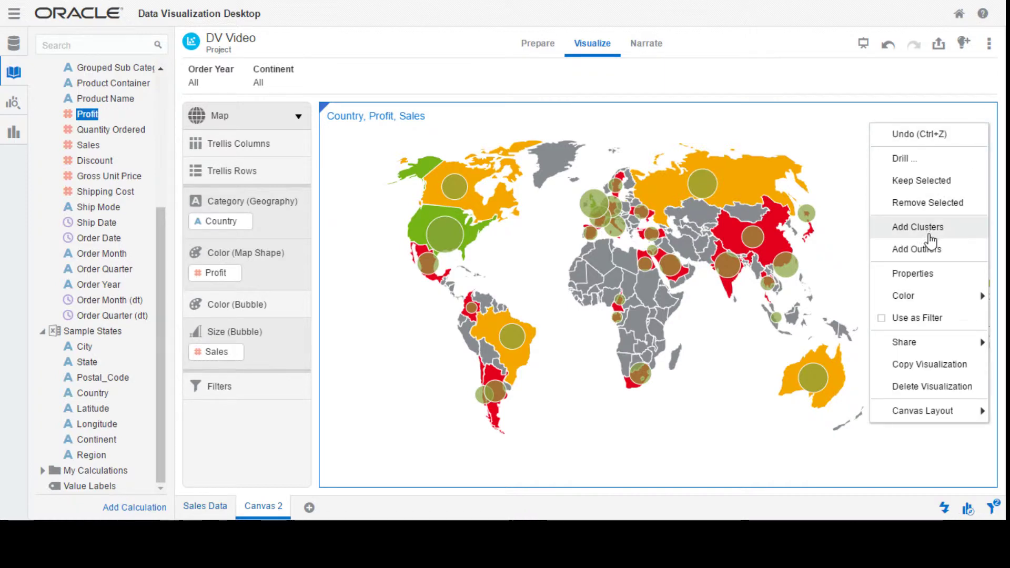
pyautogui.click(918, 277)
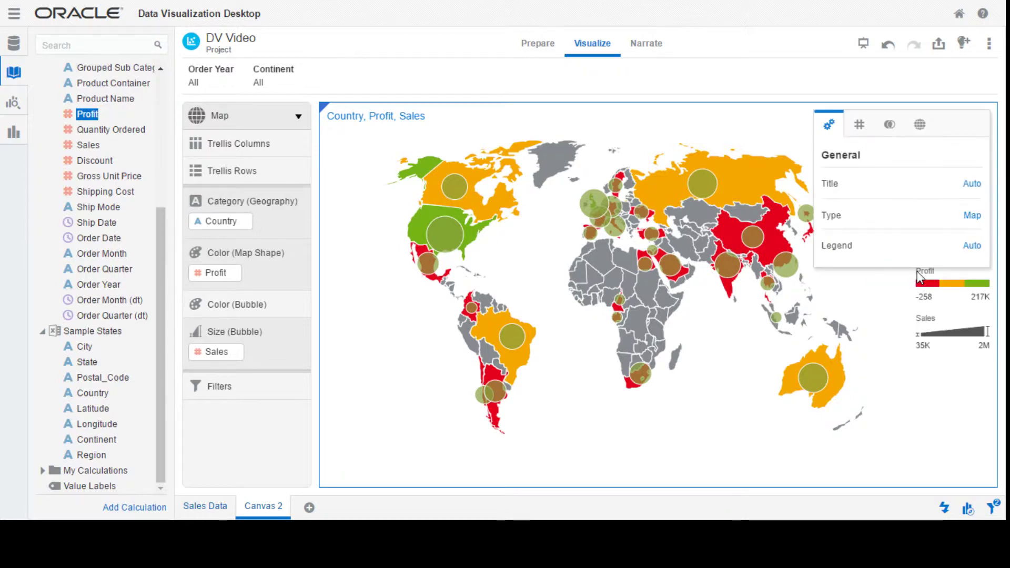
pyautogui.click(922, 132)
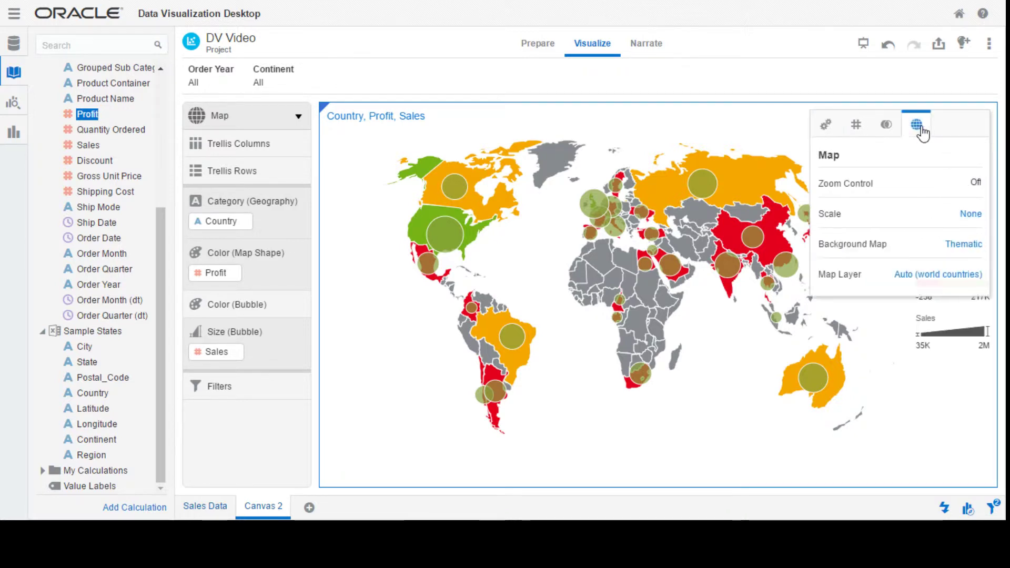
pyautogui.click(959, 251)
pyautogui.click(944, 317)
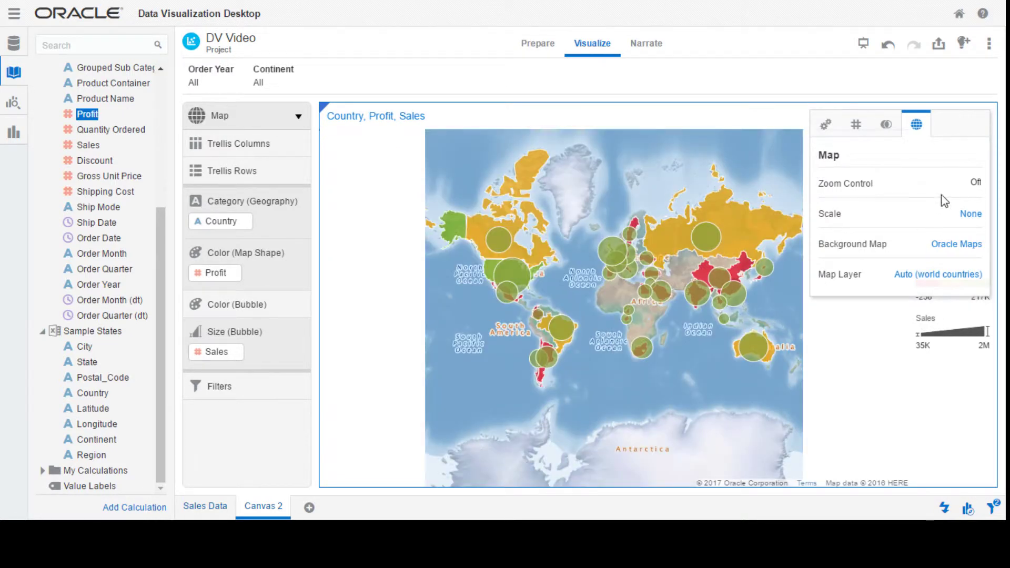
pyautogui.click(973, 185)
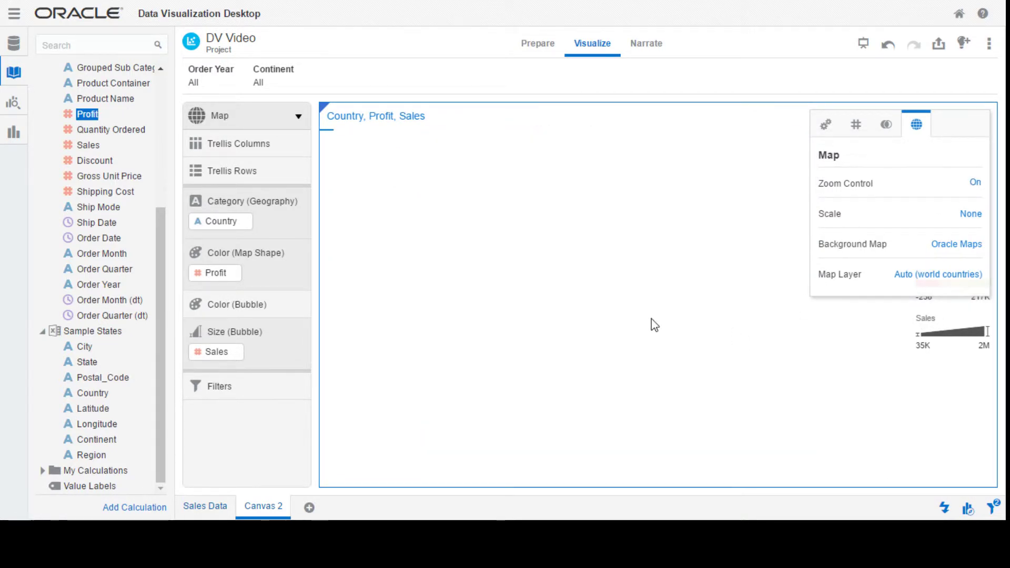
pyautogui.click(712, 367)
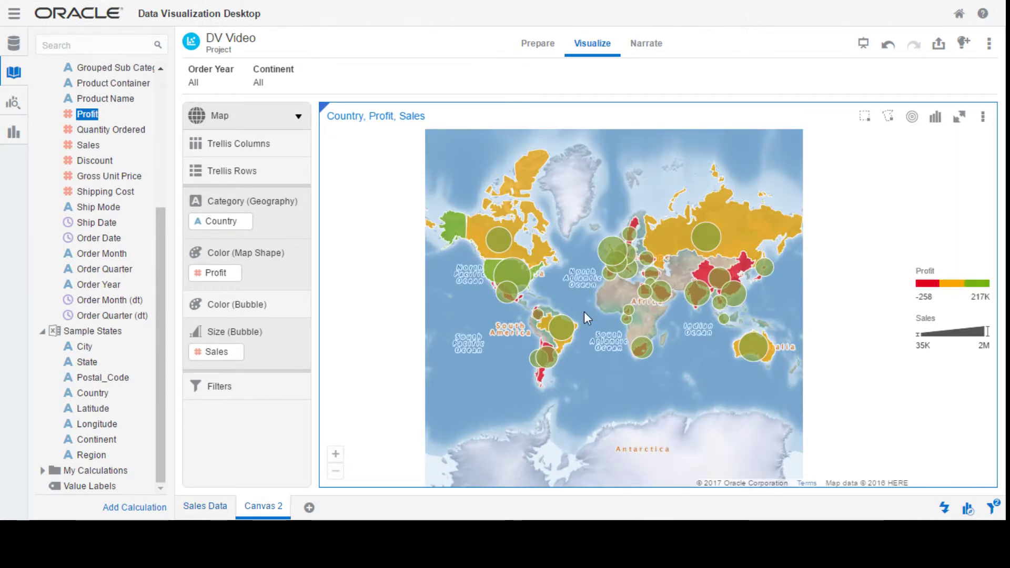
# Step: Switch the canvas layout to Freeform and shrink the map's height so it fills only the upper half of the canvas
pyautogui.scroll(1, 584, 311)
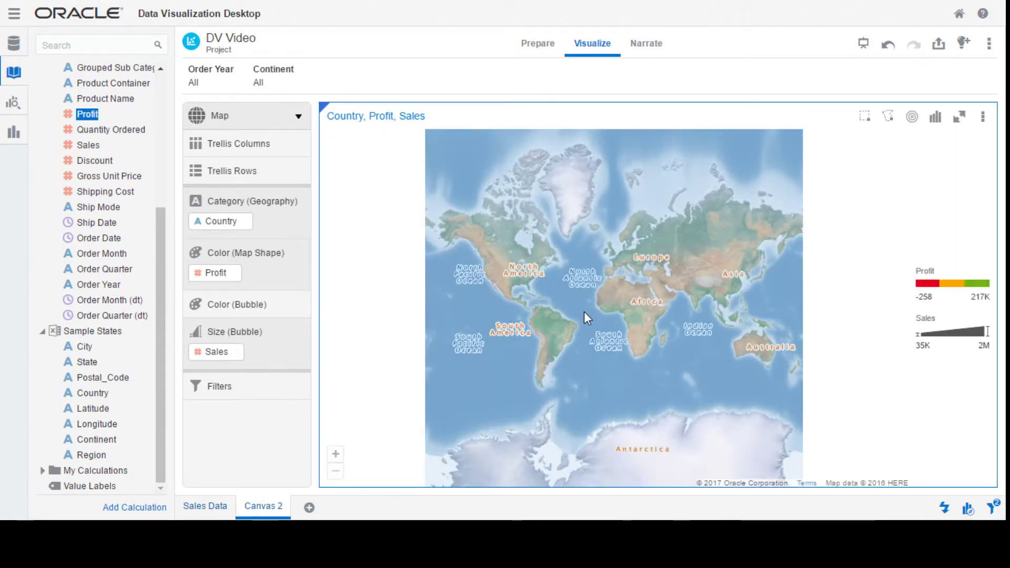
pyautogui.scroll(1, 551, 323)
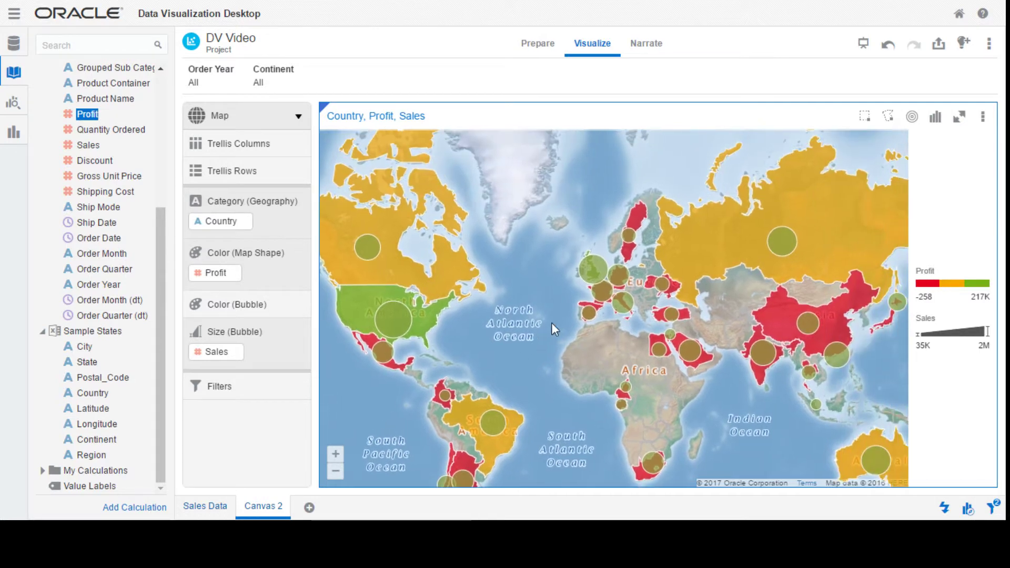
pyautogui.scroll(1, 560, 312)
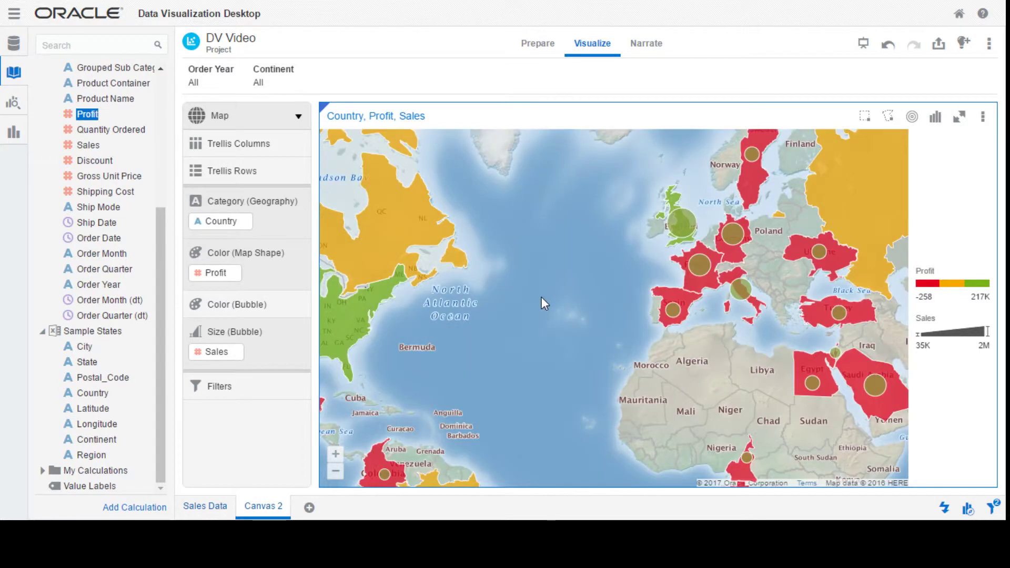
pyautogui.moveTo(579, 313); pyautogui.dragTo(479, 288)
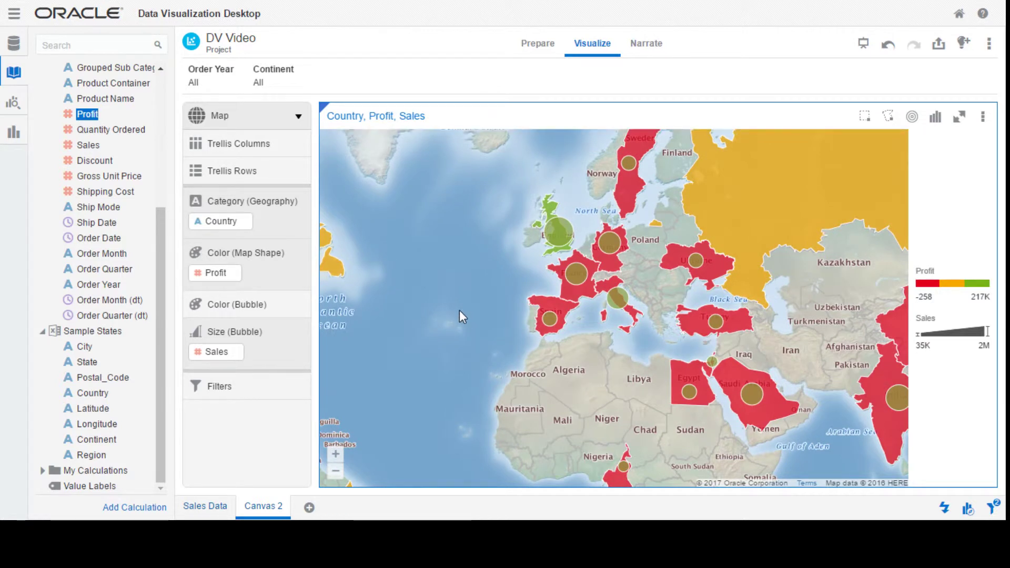
pyautogui.moveTo(459, 310); pyautogui.dragTo(510, 237)
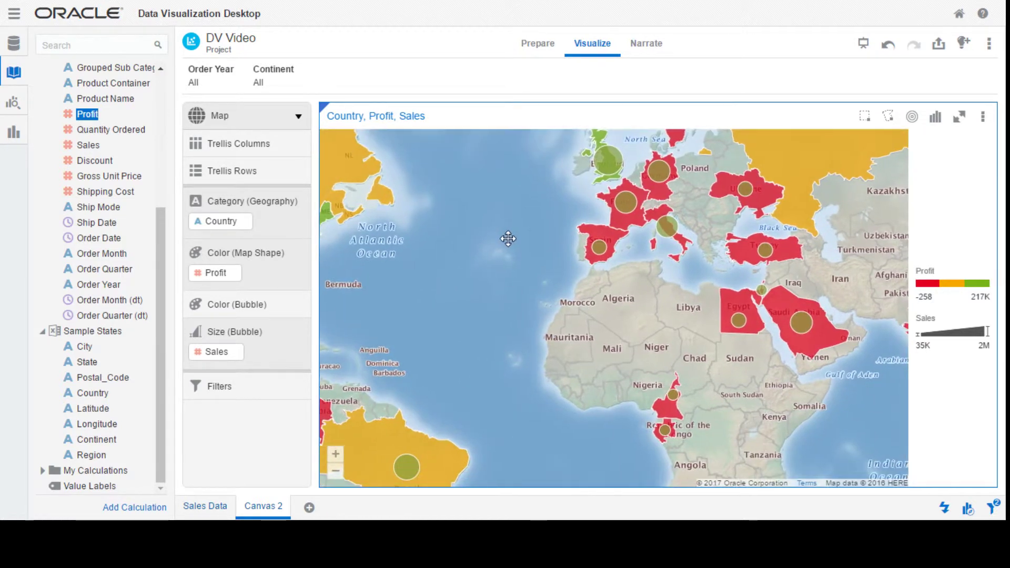
pyautogui.click(983, 117)
pyautogui.moveTo(921, 418)
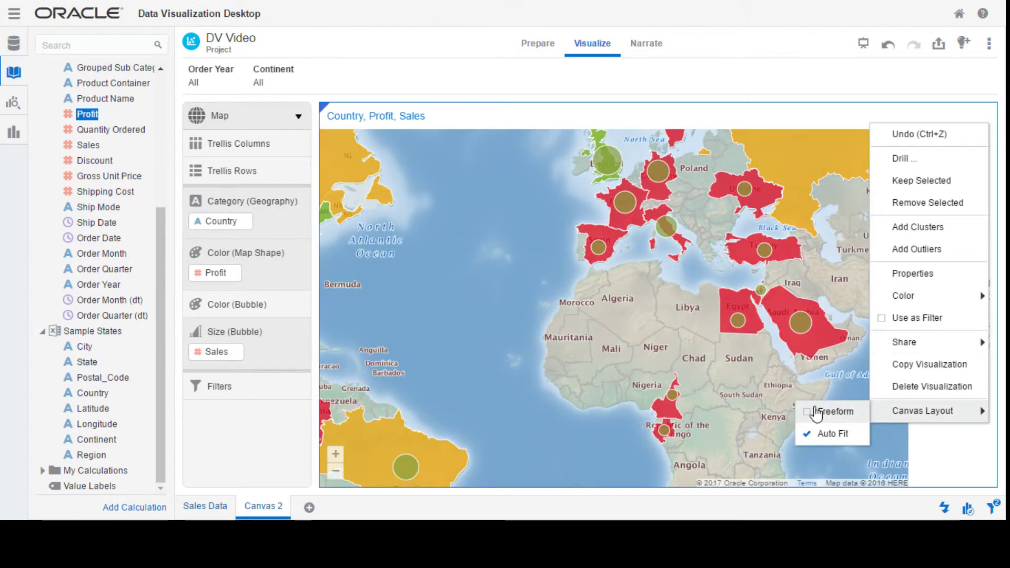
pyautogui.click(816, 409)
pyautogui.moveTo(986, 476); pyautogui.dragTo(987, 287)
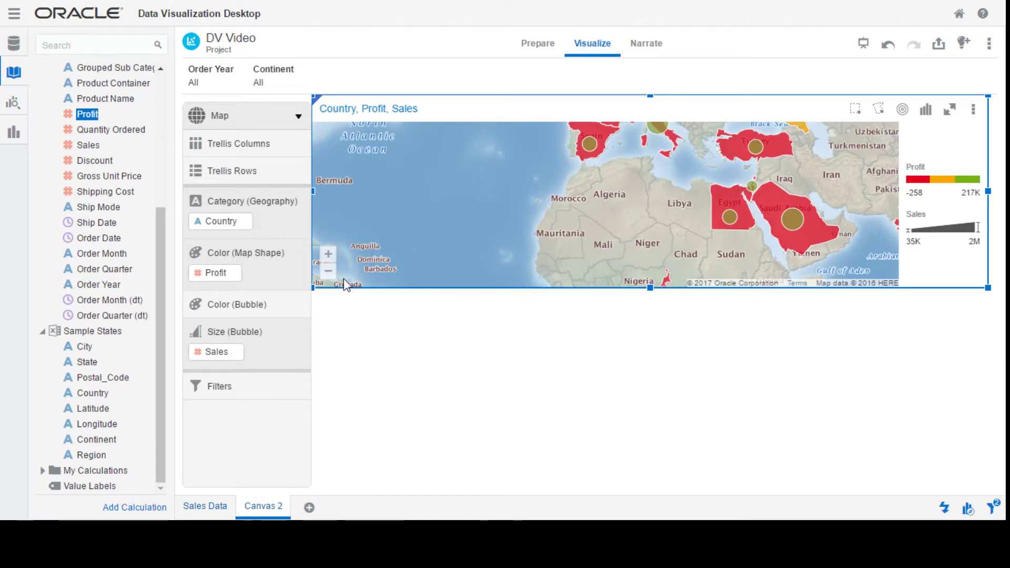
# Step: Duplicate the map showing the whole world and place the copy directly below the original, aligned with its left edge
pyautogui.click(327, 272)
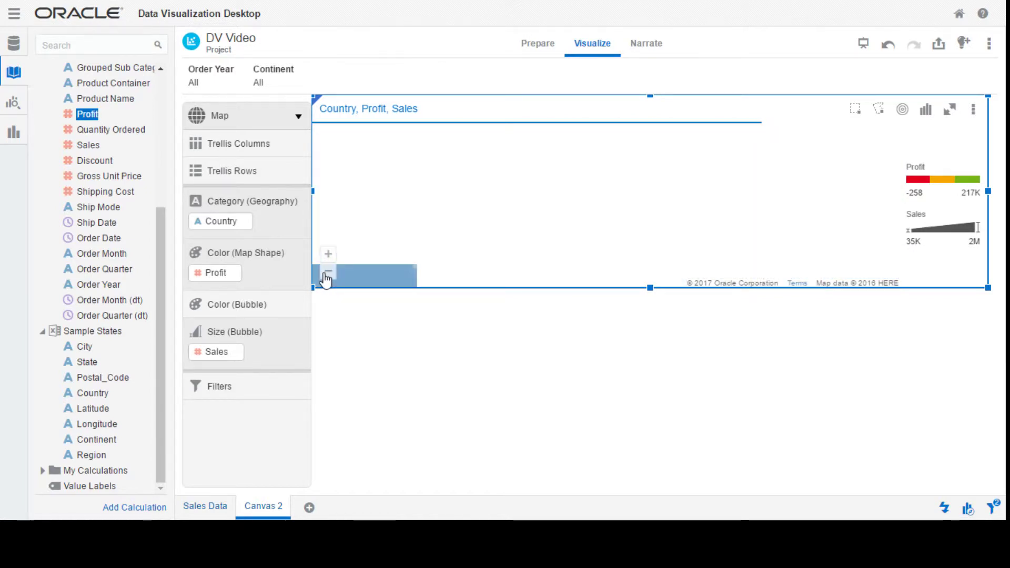
pyautogui.click(328, 272)
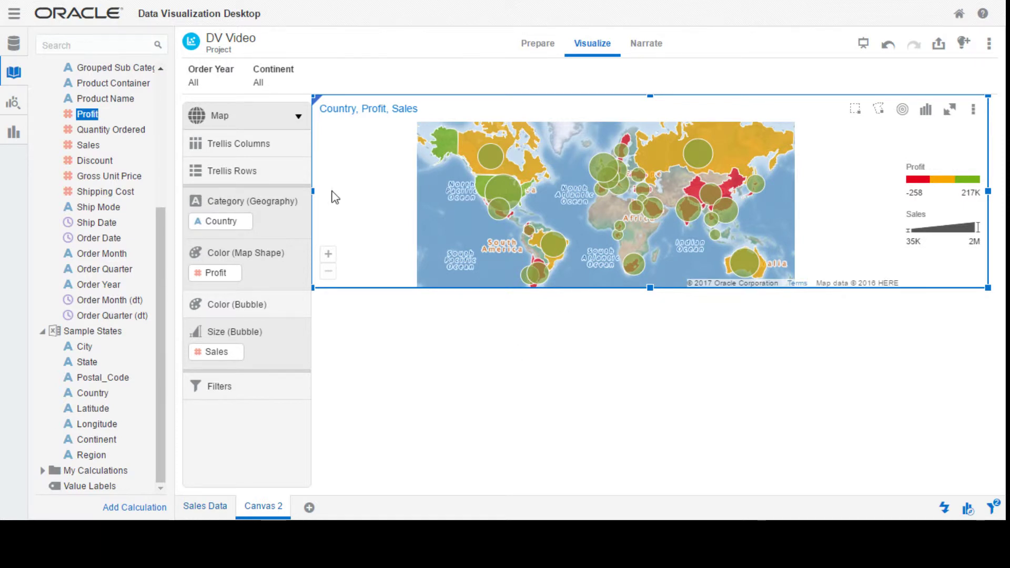
pyautogui.rightClick(372, 206)
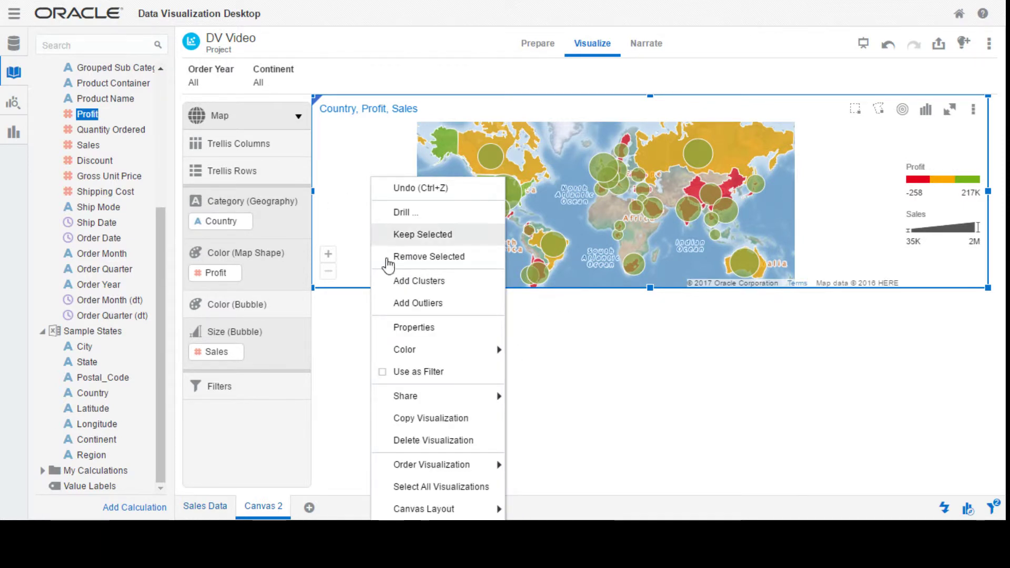
pyautogui.click(420, 419)
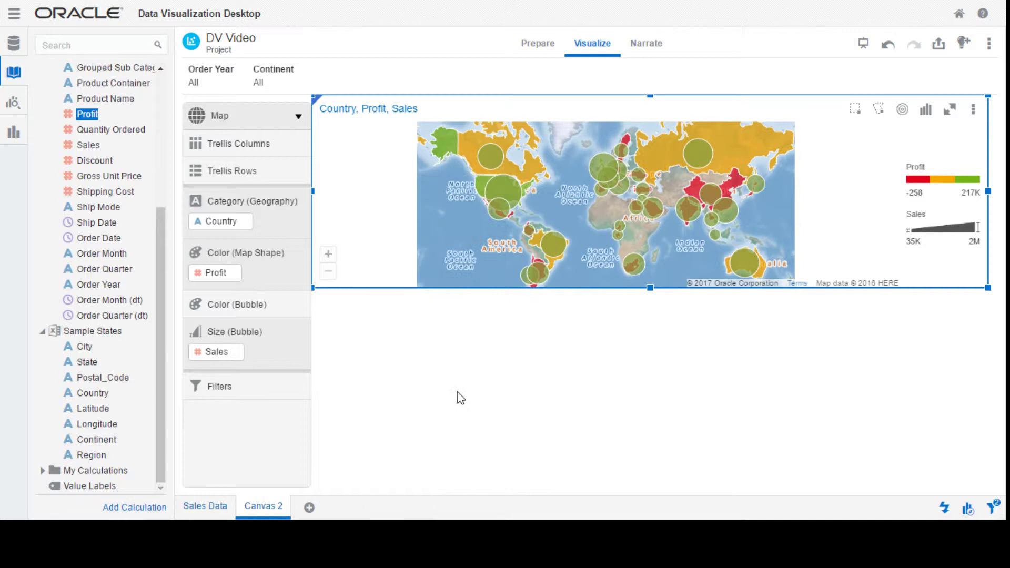
pyautogui.rightClick(560, 372)
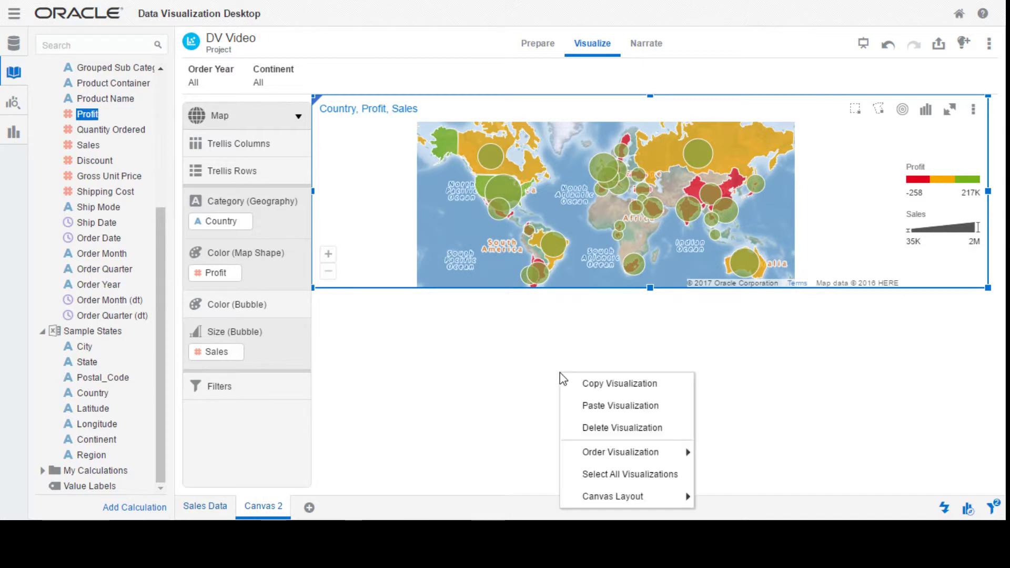
pyautogui.click(601, 406)
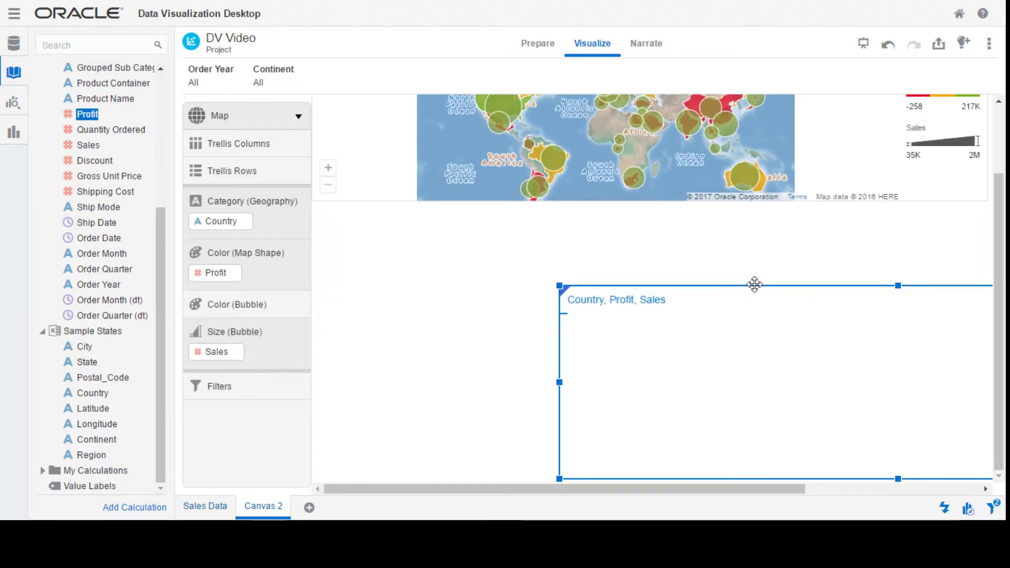
pyautogui.moveTo(755, 285); pyautogui.dragTo(508, 241)
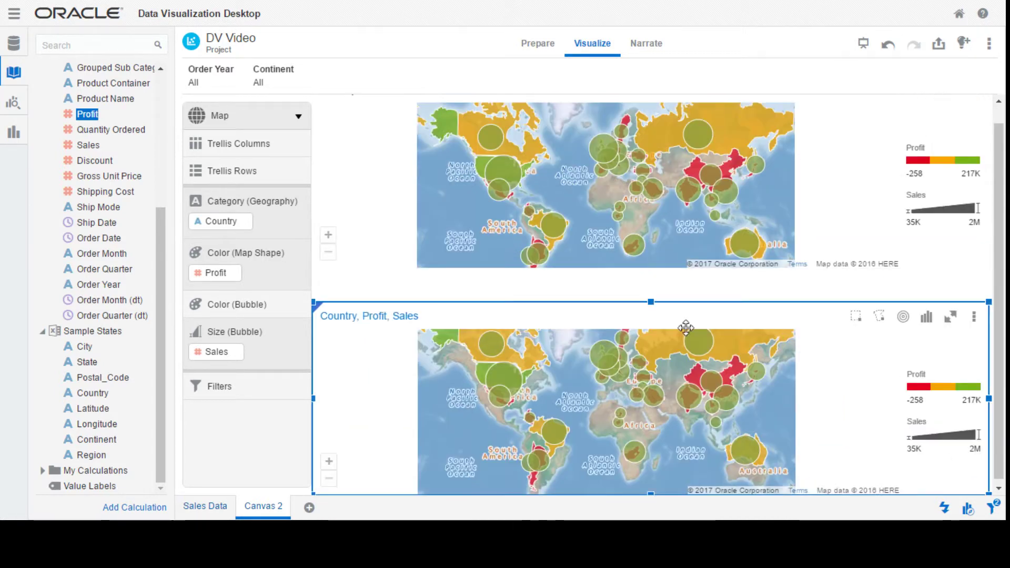
# Step: Change the copied map to a Tag Cloud visualization
pyautogui.click(927, 318)
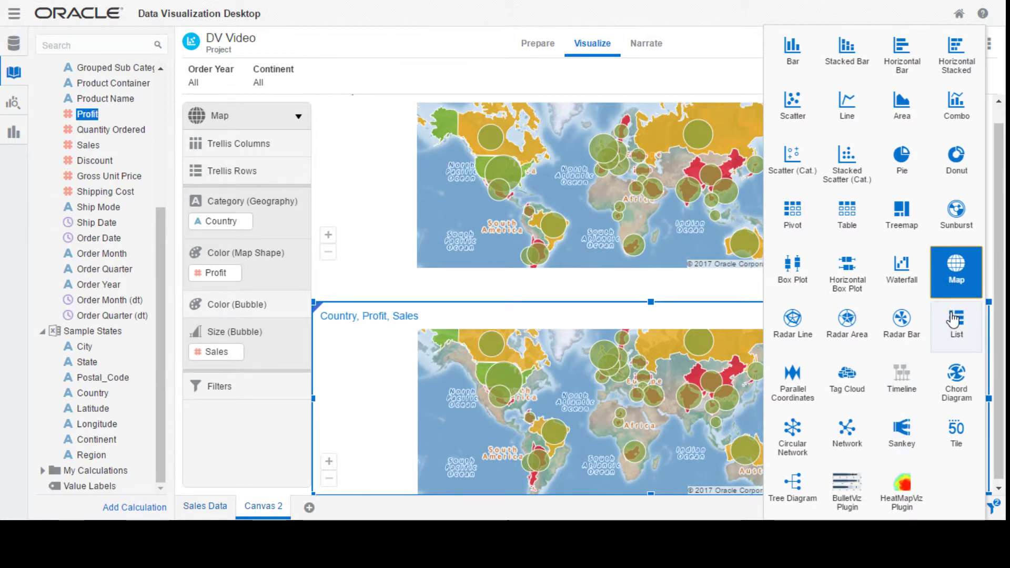
pyautogui.click(850, 379)
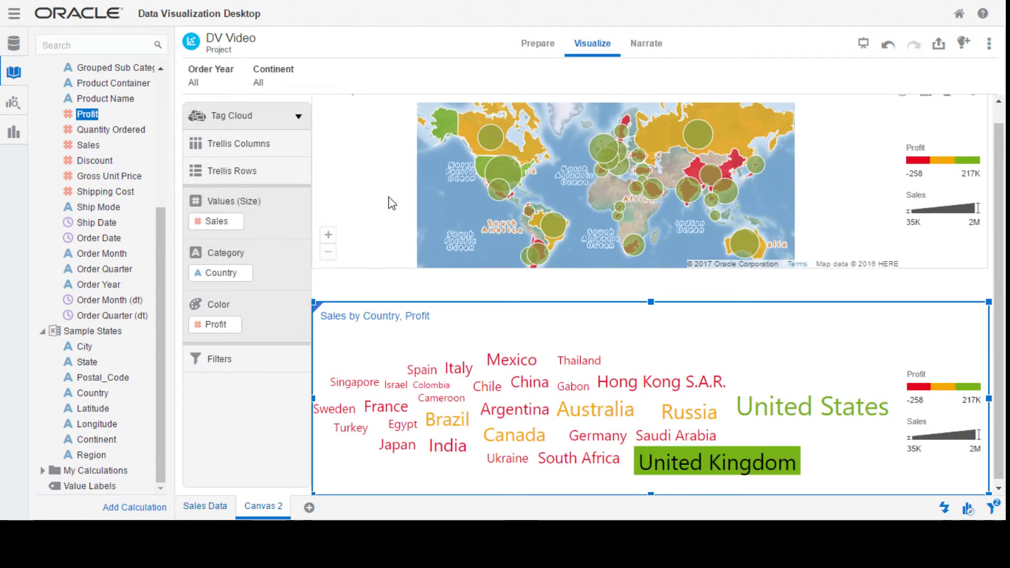
# Step: Select Hong Kong S.A.R., United States and Ukraine one after another in the tag cloud to examine their matching highlights on the map
pyautogui.moveTo(426, 390)
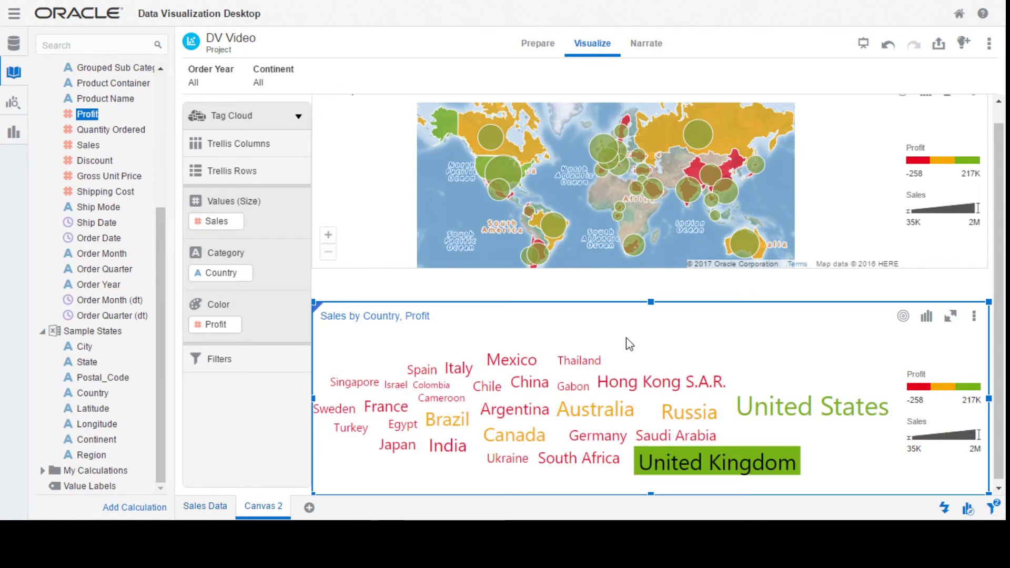
pyautogui.moveTo(436, 387)
pyautogui.moveTo(846, 412)
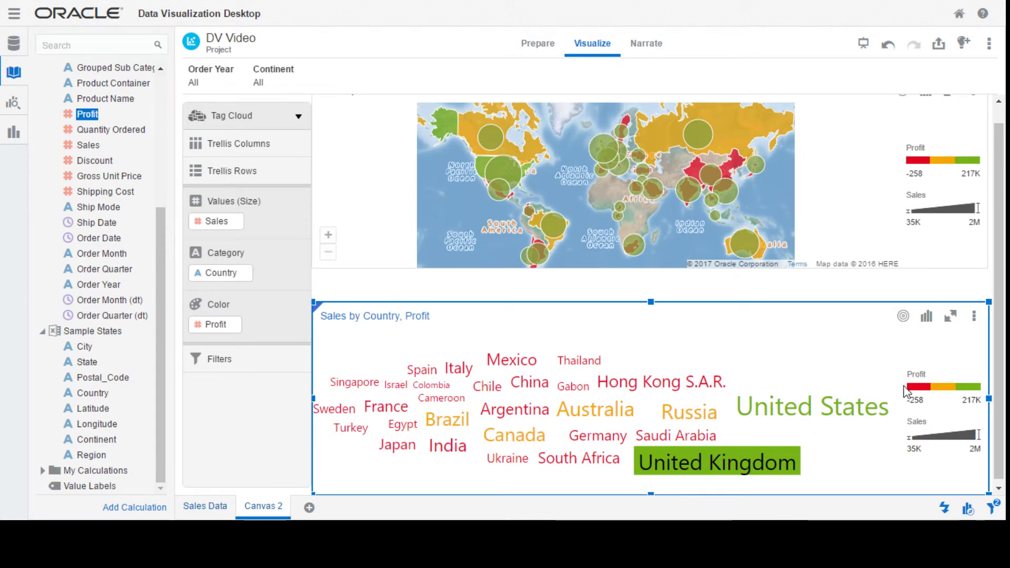
pyautogui.moveTo(662, 388)
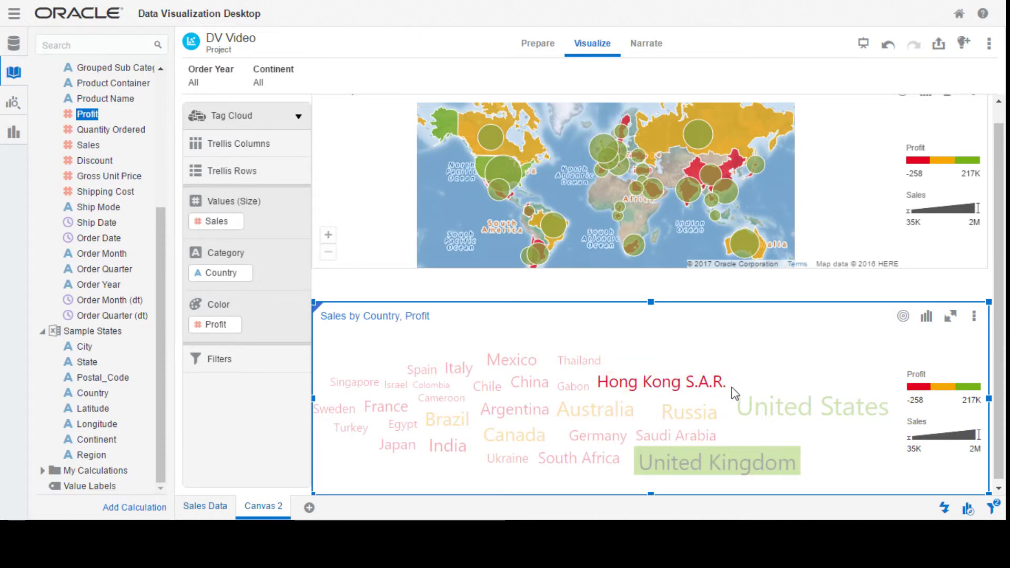
pyautogui.click(657, 386)
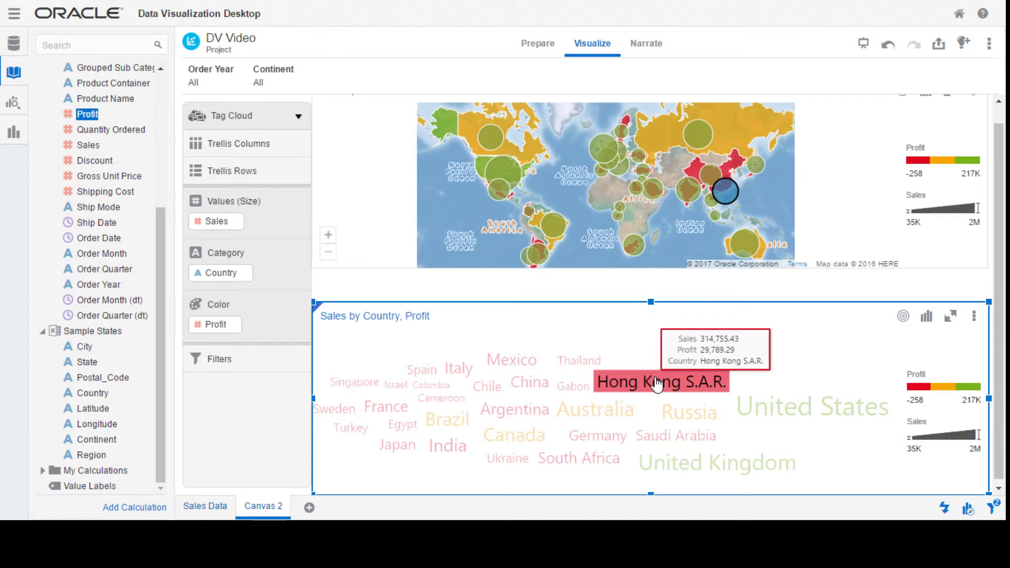
pyautogui.click(783, 414)
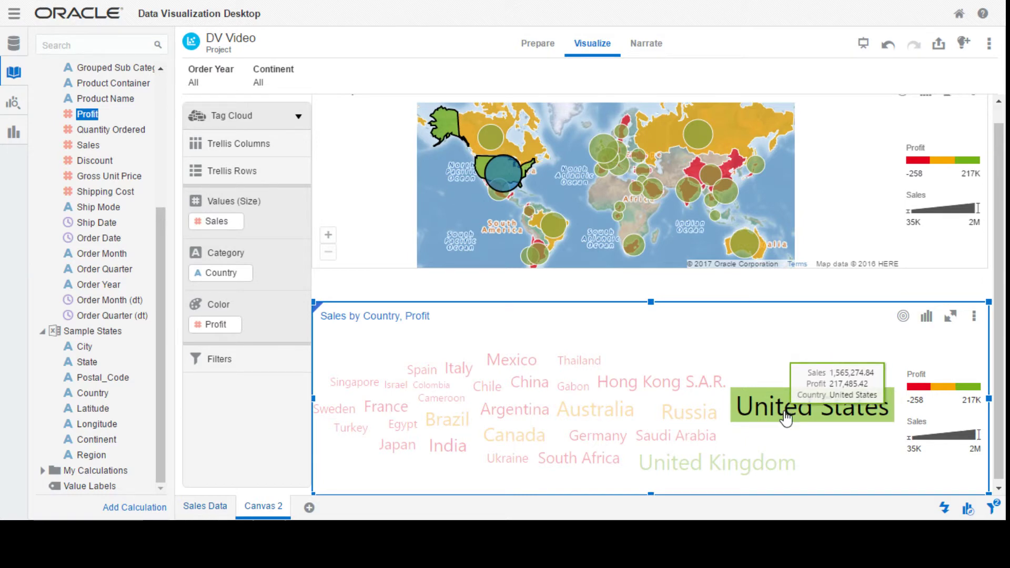
pyautogui.click(507, 458)
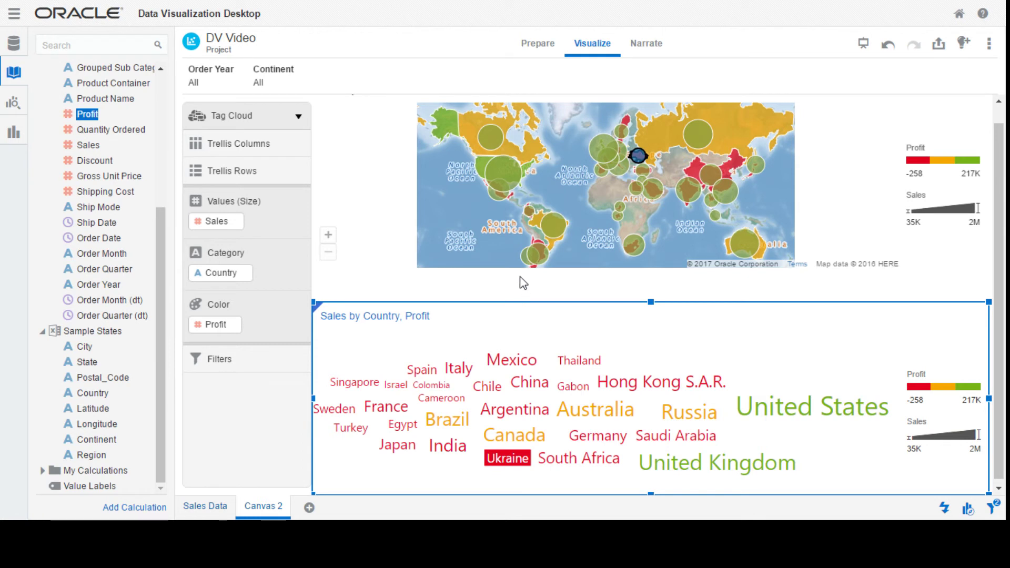
pyautogui.moveTo(532, 304)
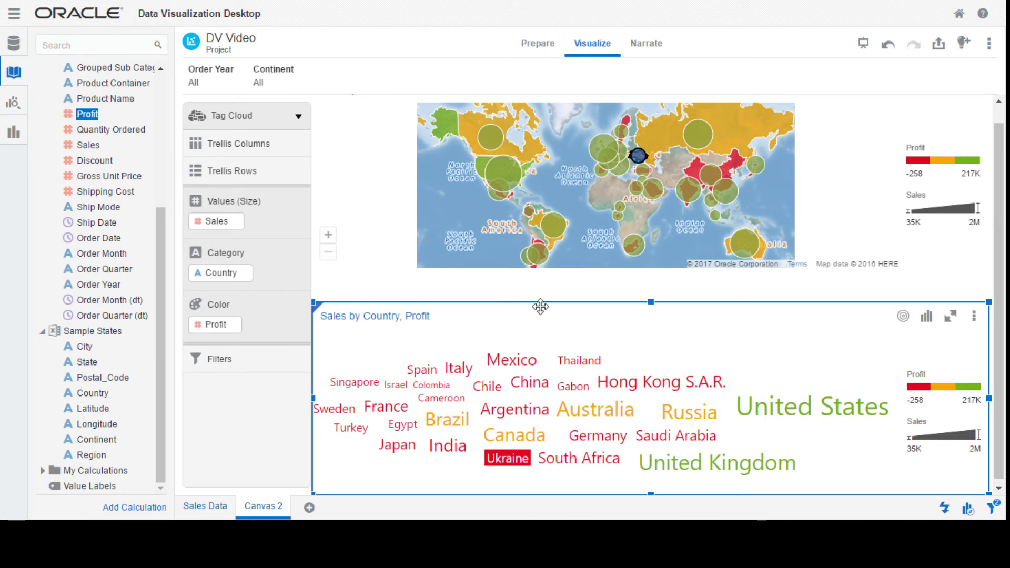